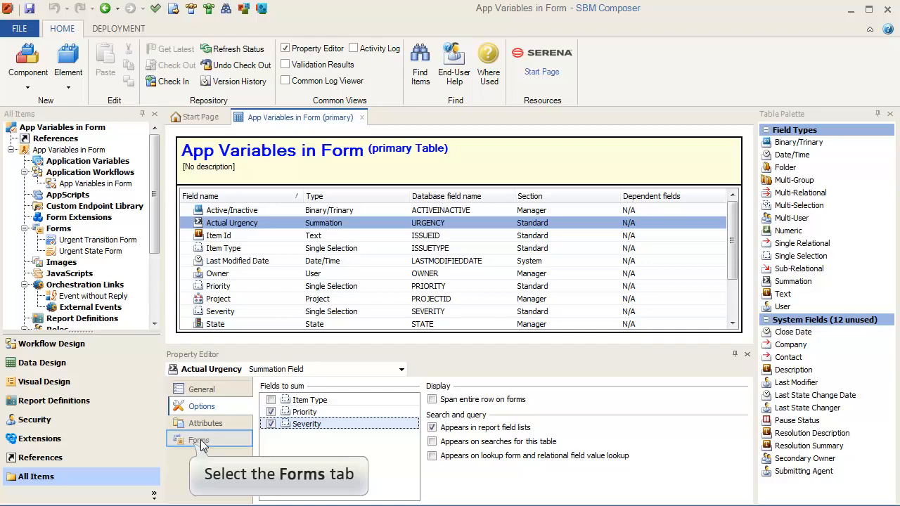
Check which forms contain the Actual Urgency field and view the options of the Urgency Threshold field
left_click(200, 440)
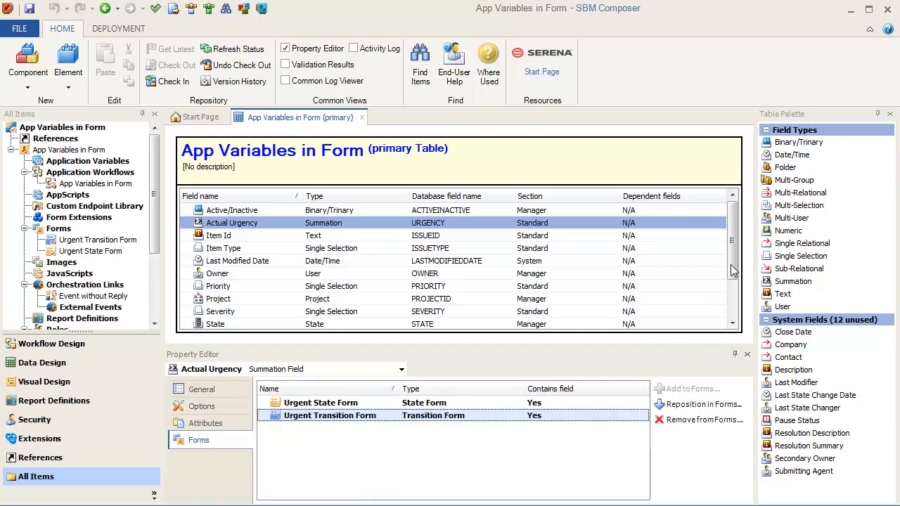
scroll(731, 271, "down", 2)
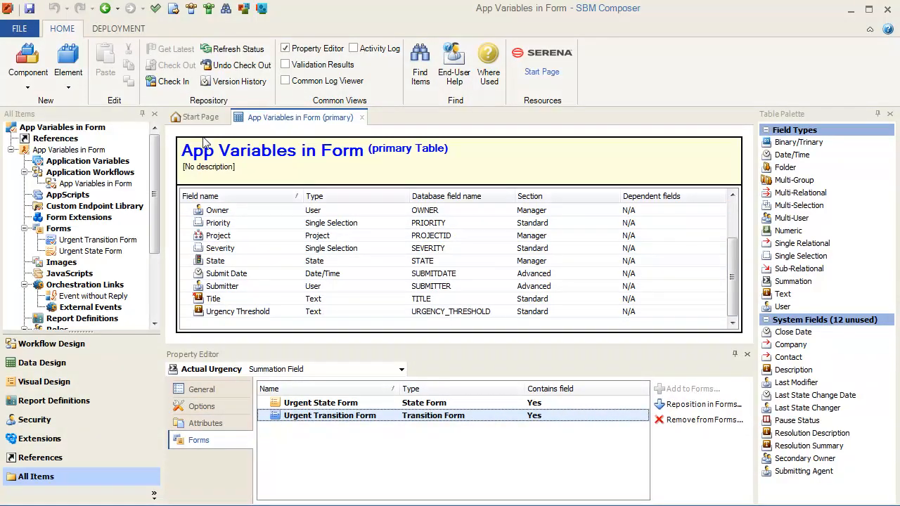
left_click(232, 313)
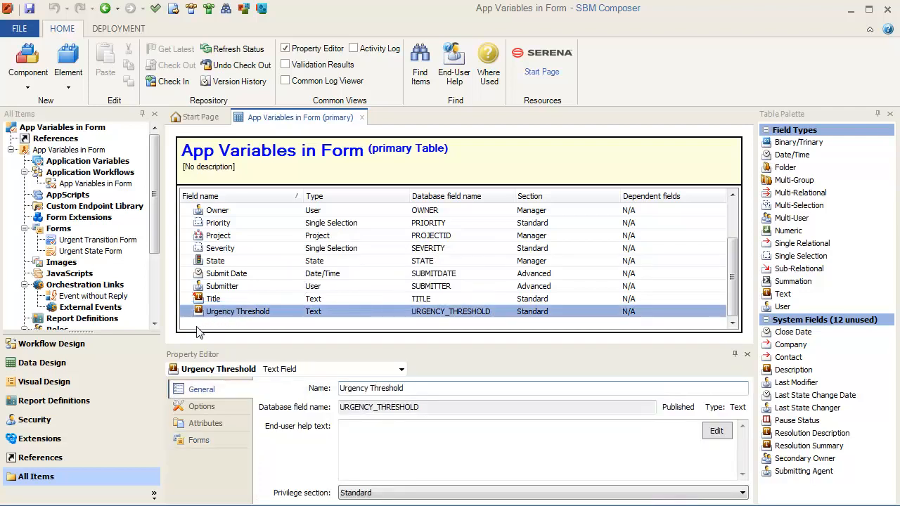
left_click(183, 408)
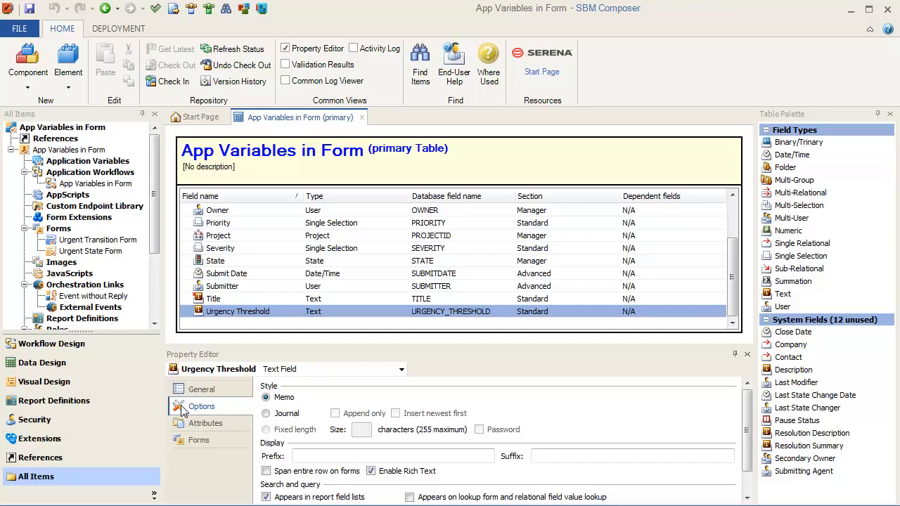
Add a new rule to the App Variables in Form application
left_click_drag(151, 242, 167, 281)
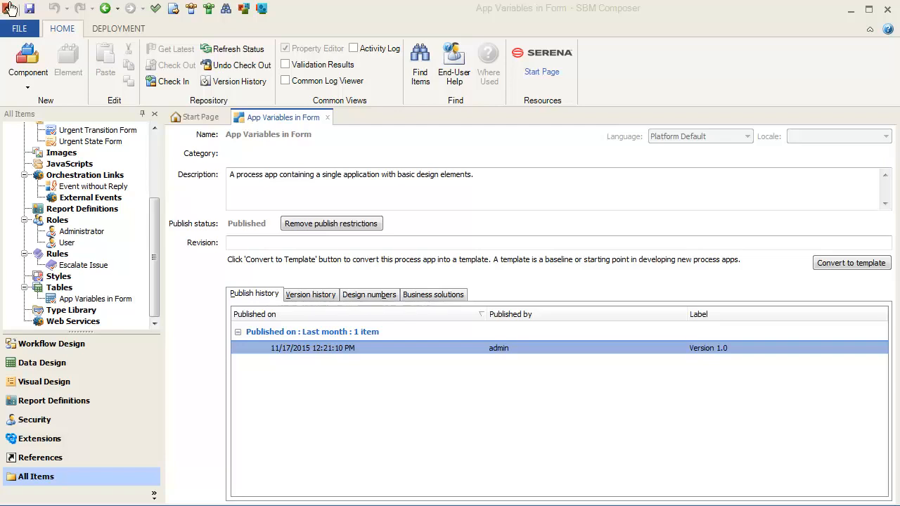
right_click(58, 255)
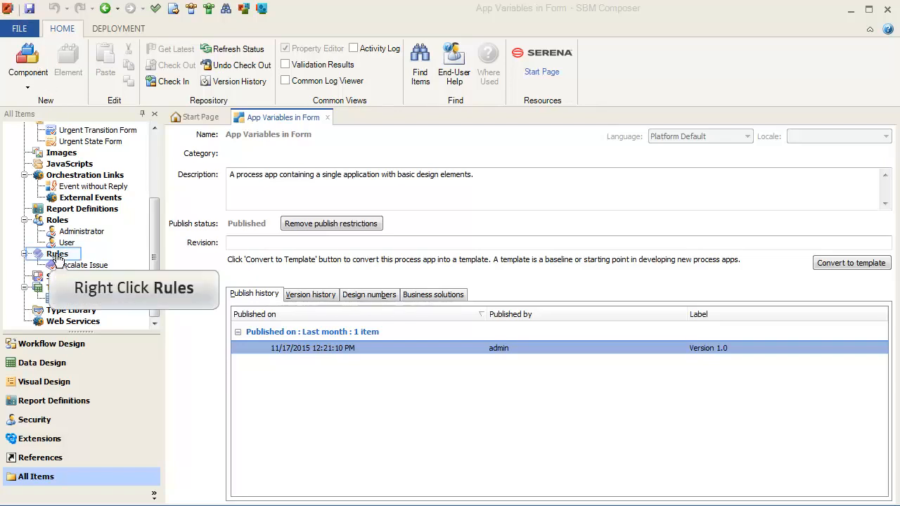
right_click(58, 258)
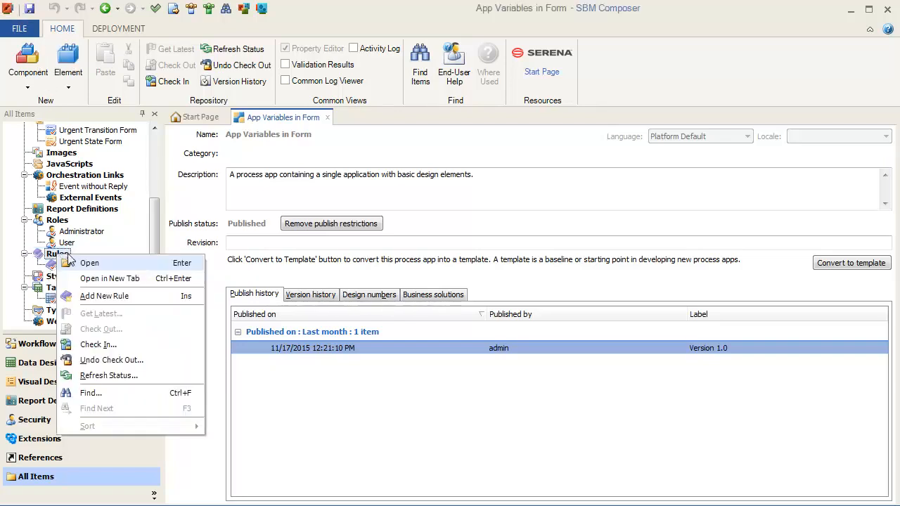
left_click(120, 302)
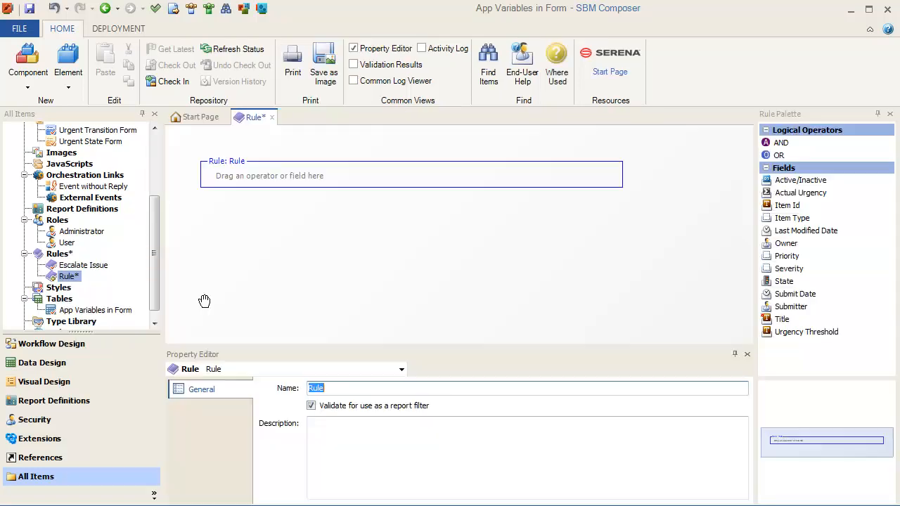
Define the new rule's condition as Actual Urgency >= 6 and show the available value types
left_click_drag(786, 197, 352, 187)
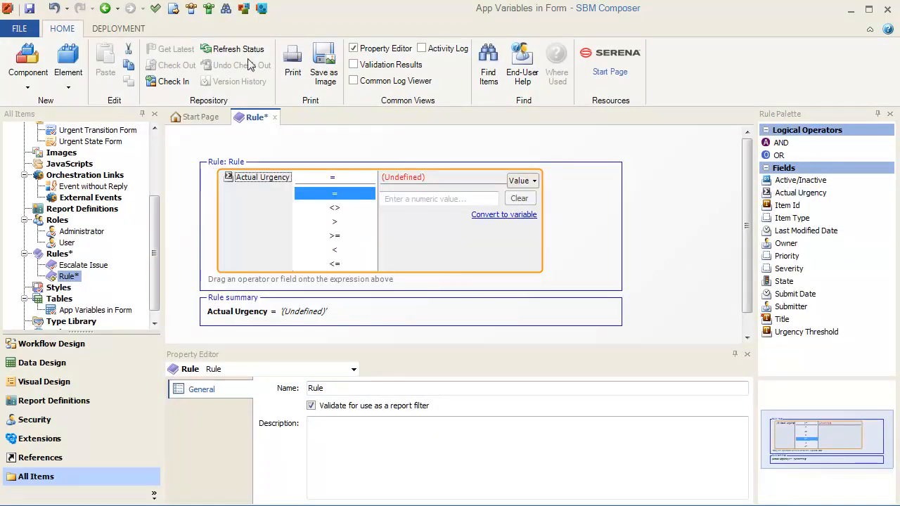
left_click(334, 238)
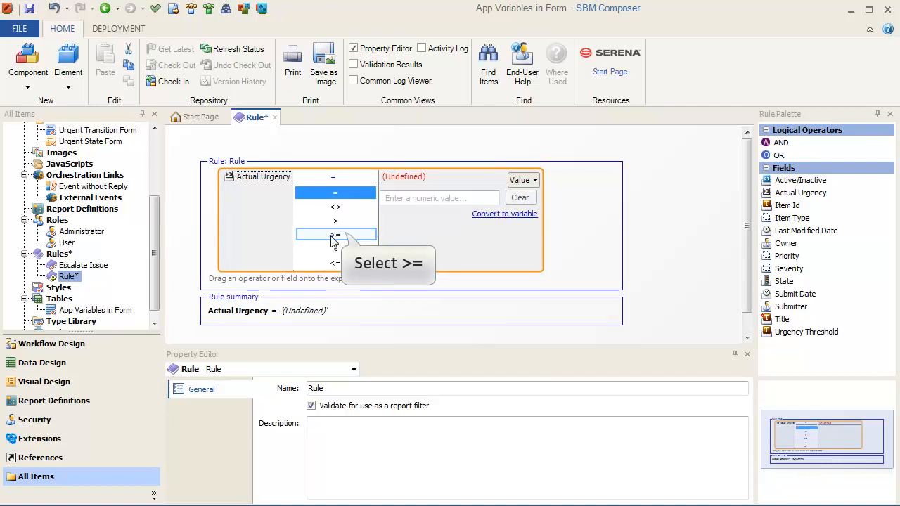
left_click(429, 198)
type("6")
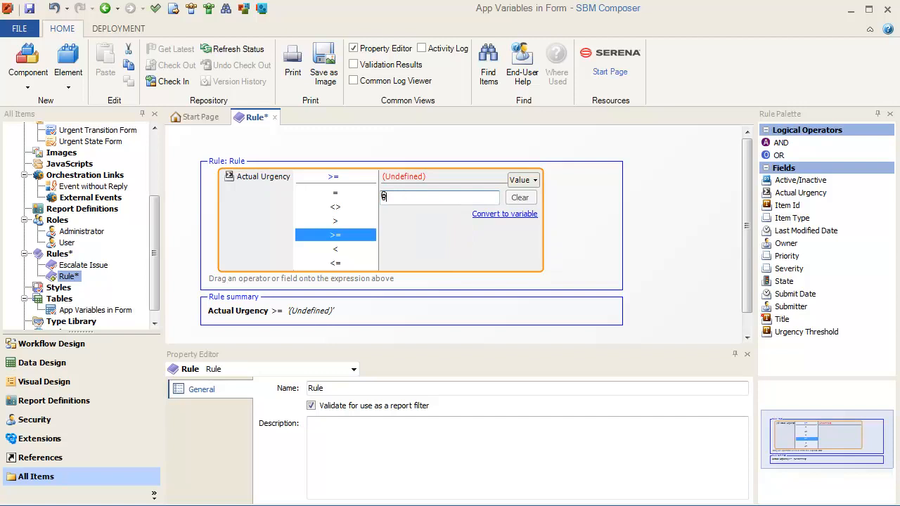
left_click(529, 181)
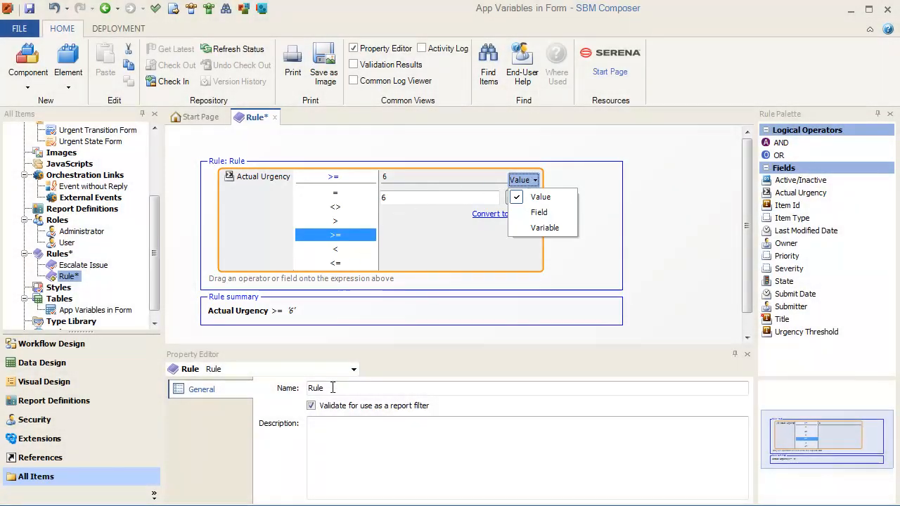
Rename the new rule to Urgency Limit
left_click_drag(325, 388, 303, 391)
key("BackSpace")
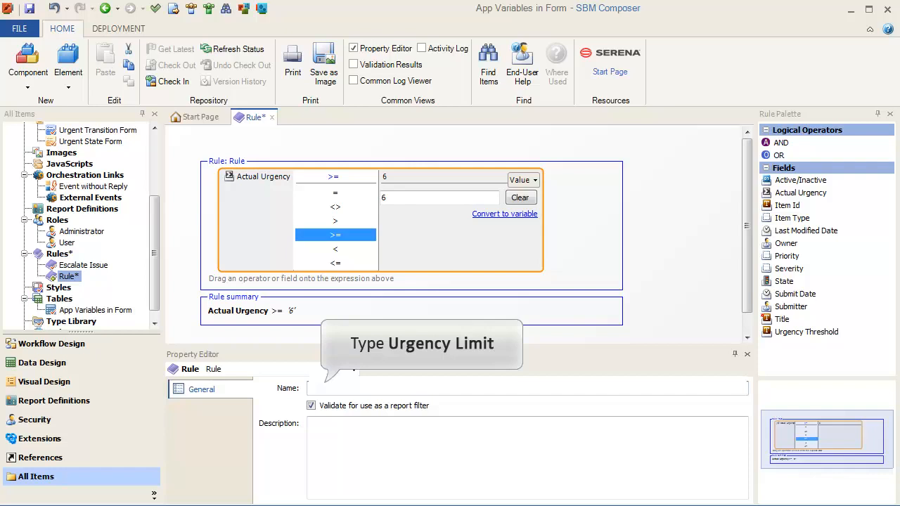
type("Urgency Limit")
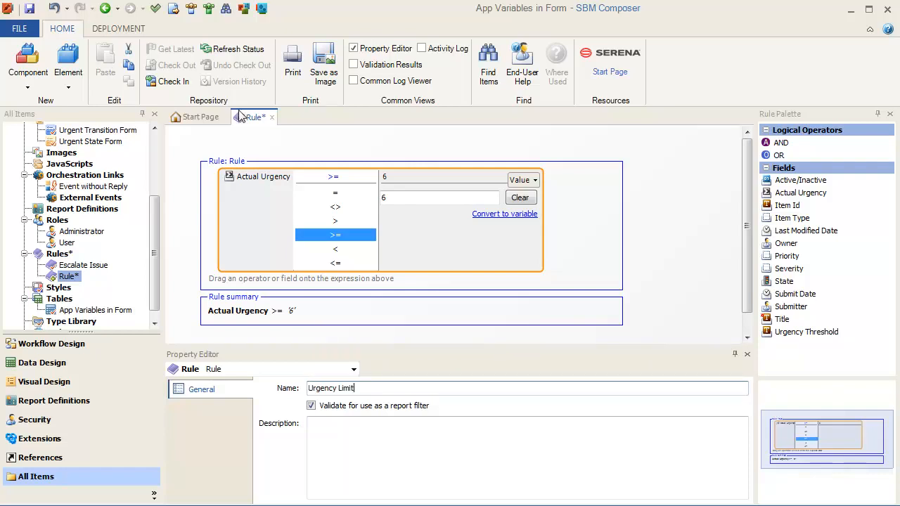
Try turning off the Urgency Limit rule's report filter validation and converting its value to a variable
left_click(311, 407)
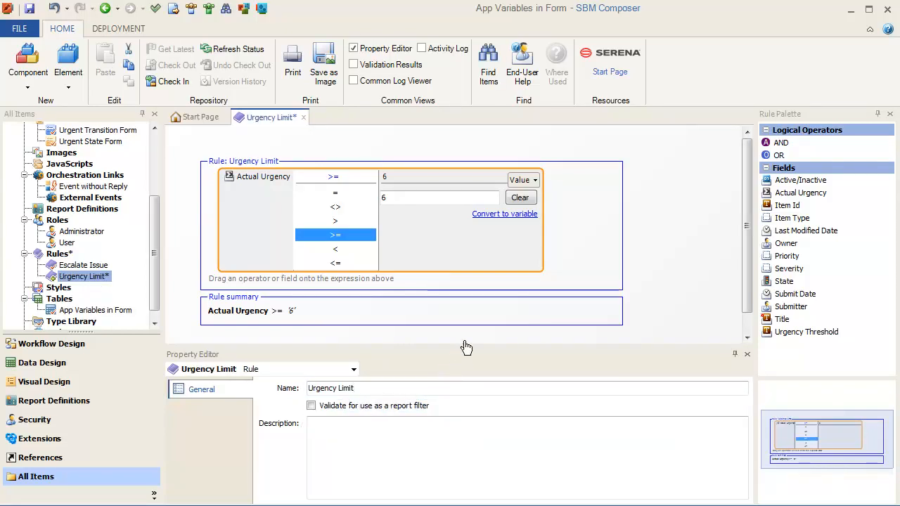
left_click(499, 217)
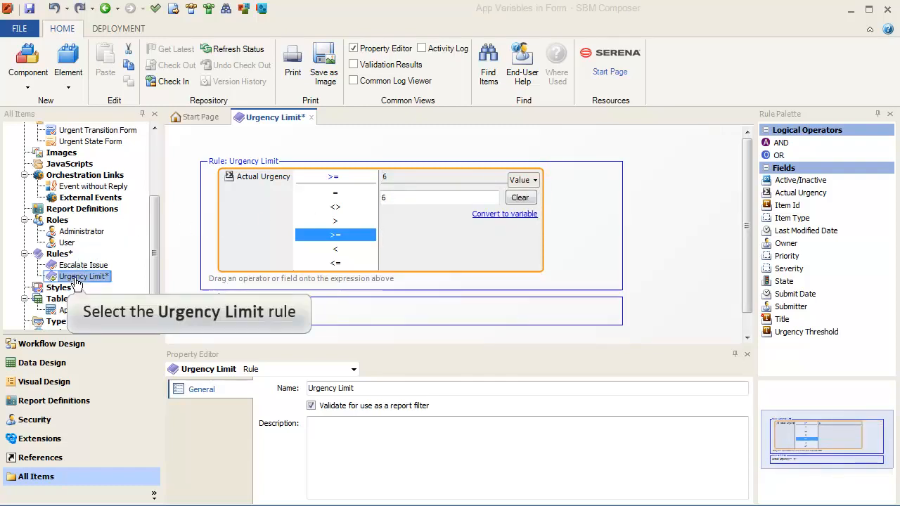
left_click(76, 280)
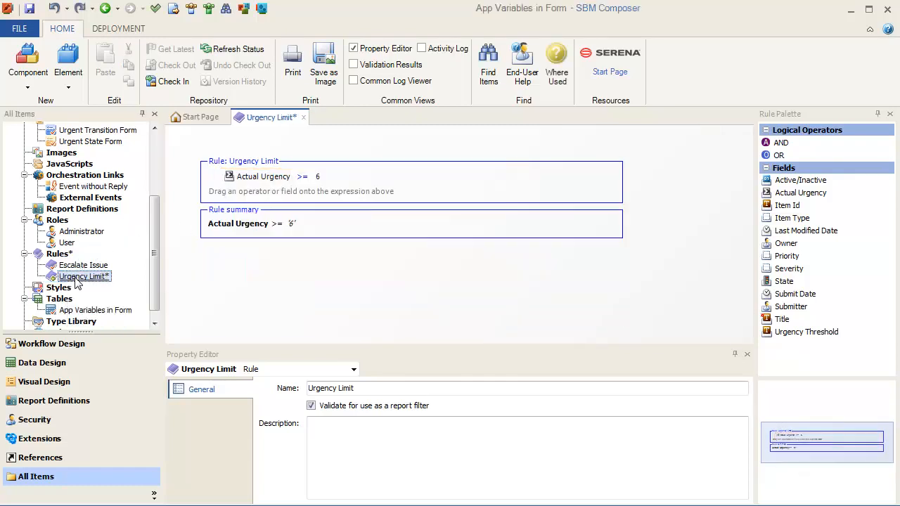
Create a new form action named Urgency Action on the Urgent Transition Form in the visual design
left_click(44, 382)
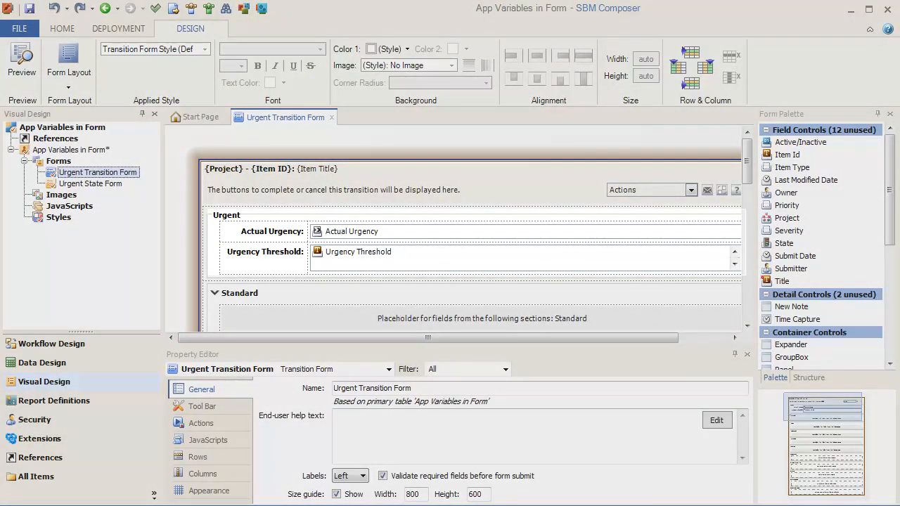
left_click(198, 423)
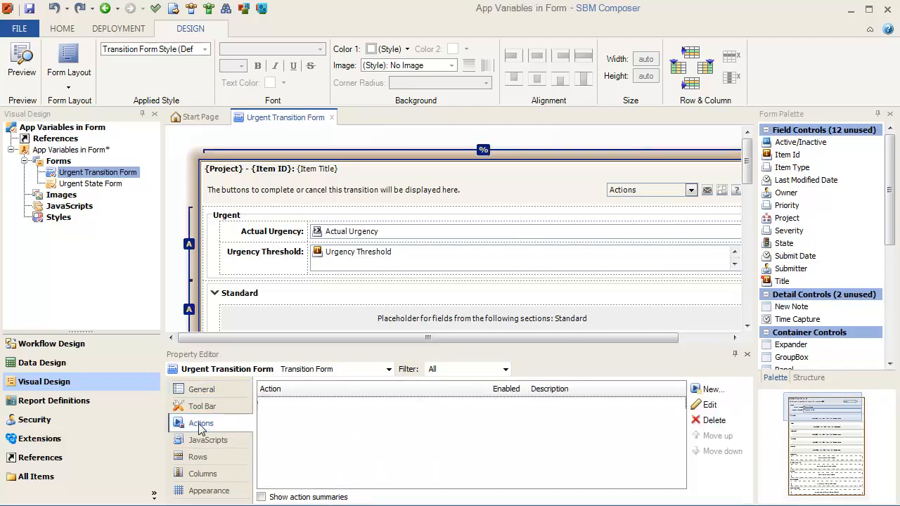
left_click(710, 390)
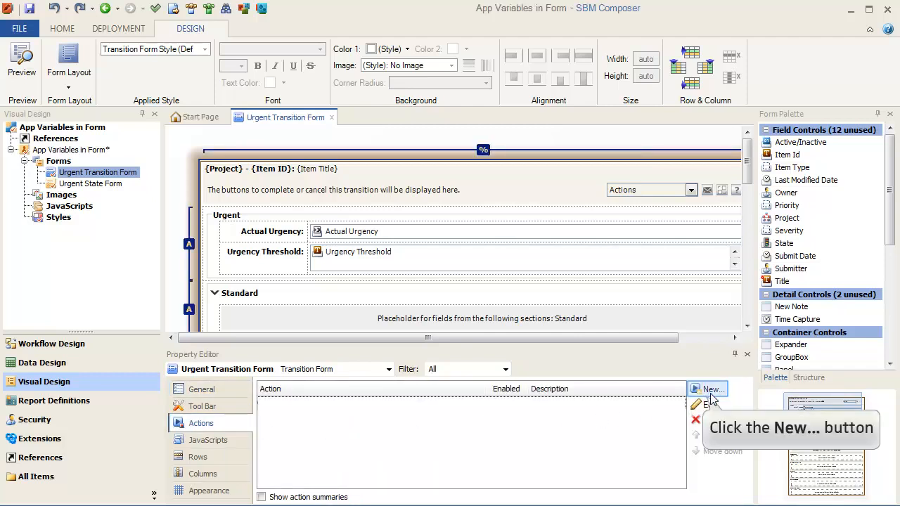
type("Urgency Action")
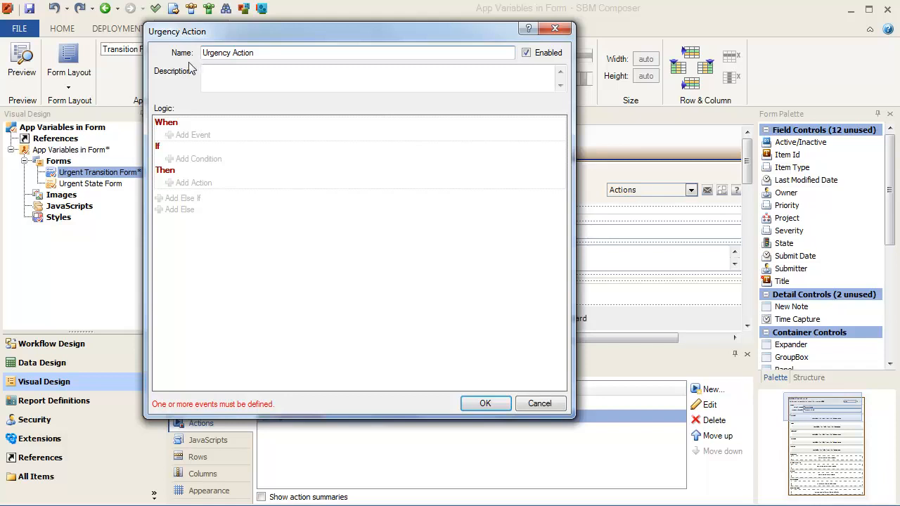
Make Urgency Action run when this form is loaded, if the rule Urgency Limit is True
left_click(181, 137)
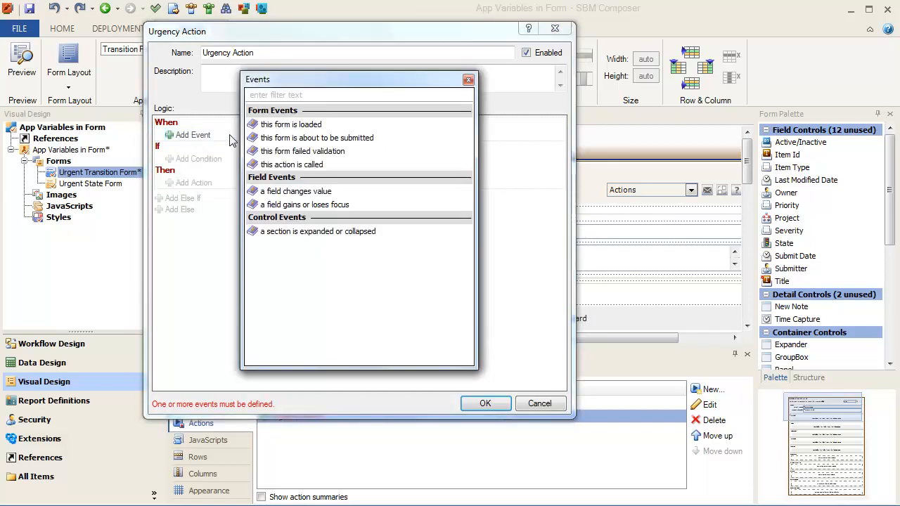
double_click(279, 127)
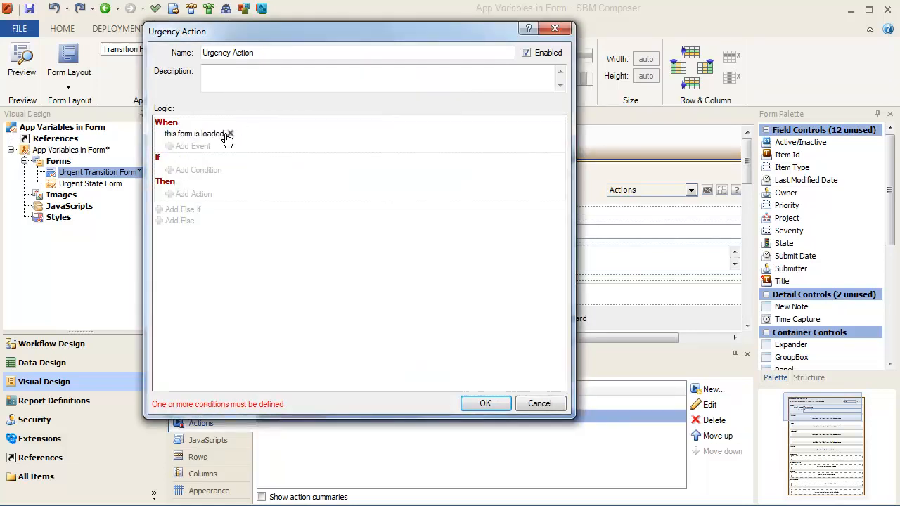
left_click(183, 173)
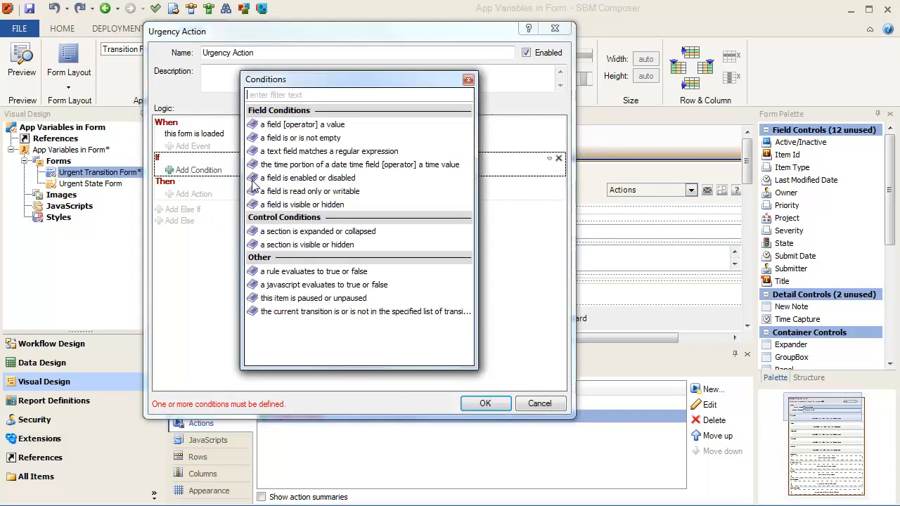
double_click(325, 273)
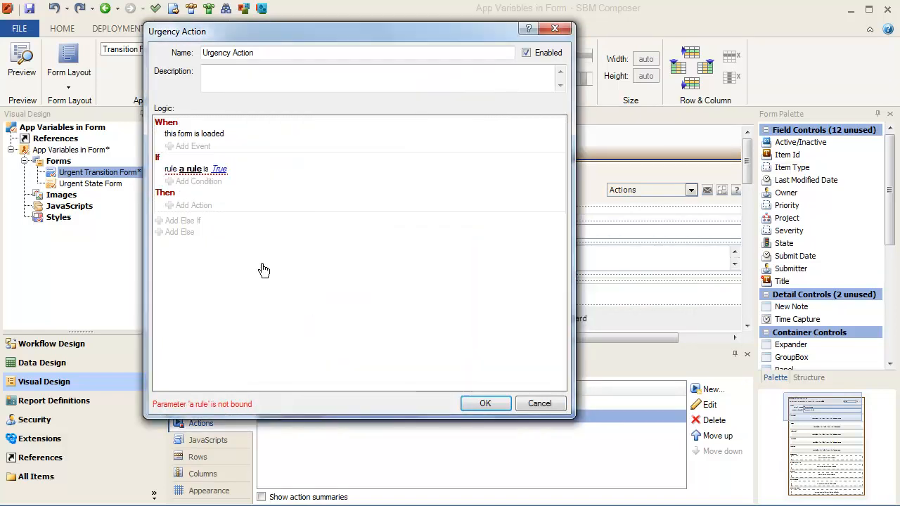
left_click(196, 171)
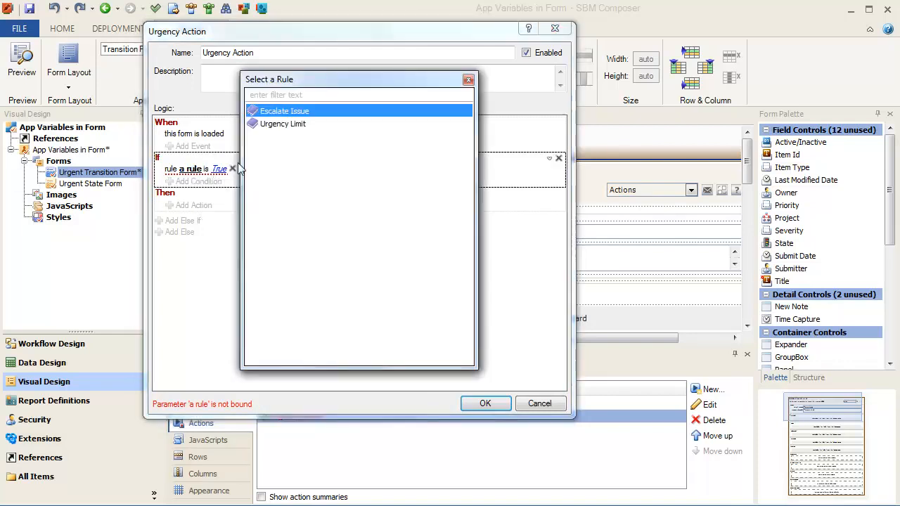
double_click(285, 124)
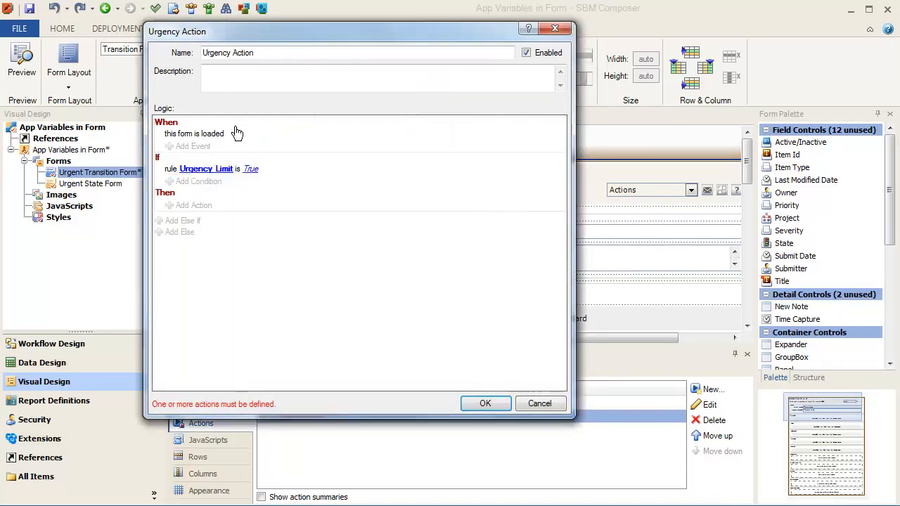
Have Urgency Action set the background color of the Urgency Threshold field to red (255, 0, 0), and save the action
left_click(181, 208)
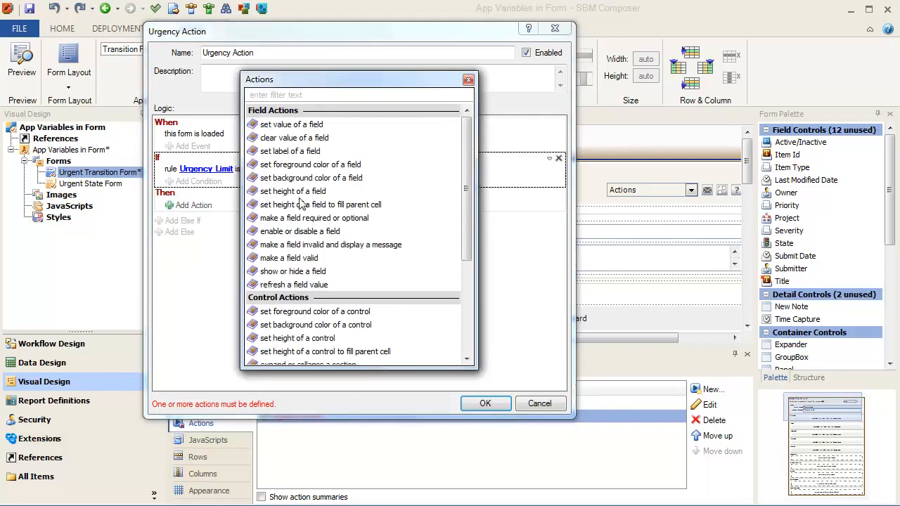
double_click(350, 180)
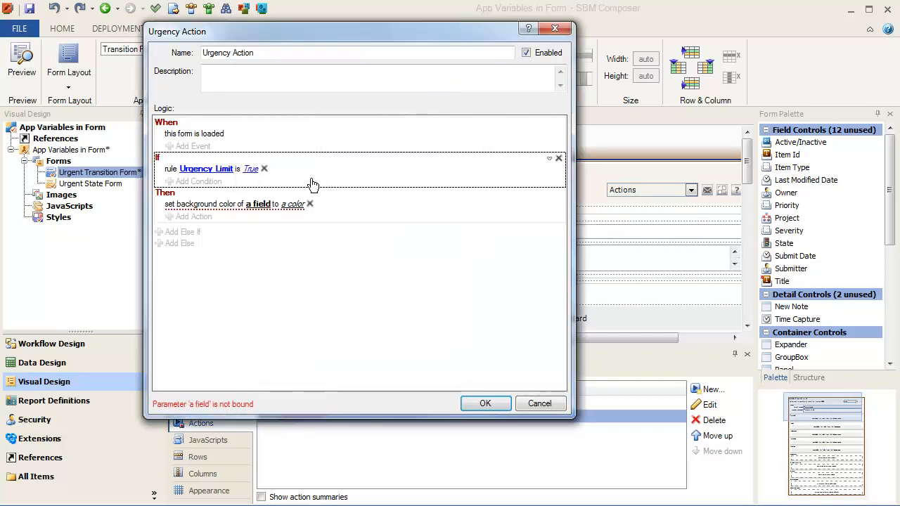
left_click(259, 205)
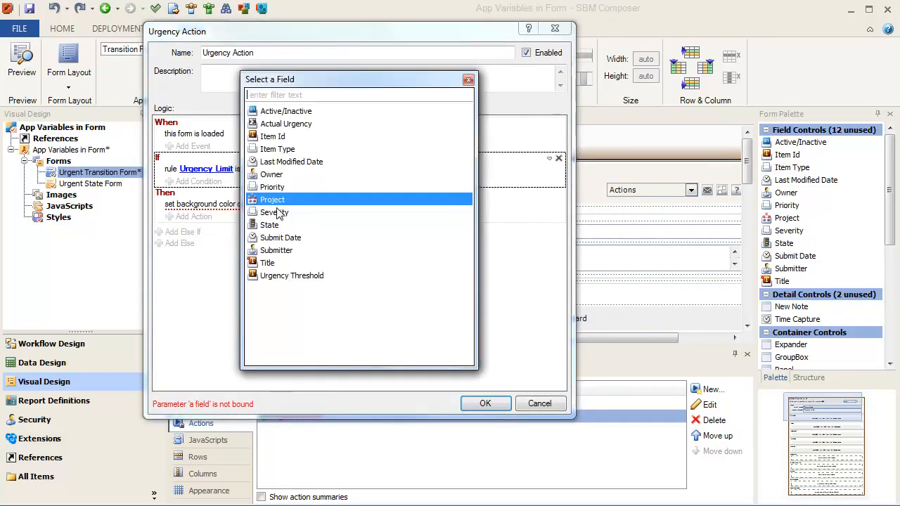
double_click(296, 278)
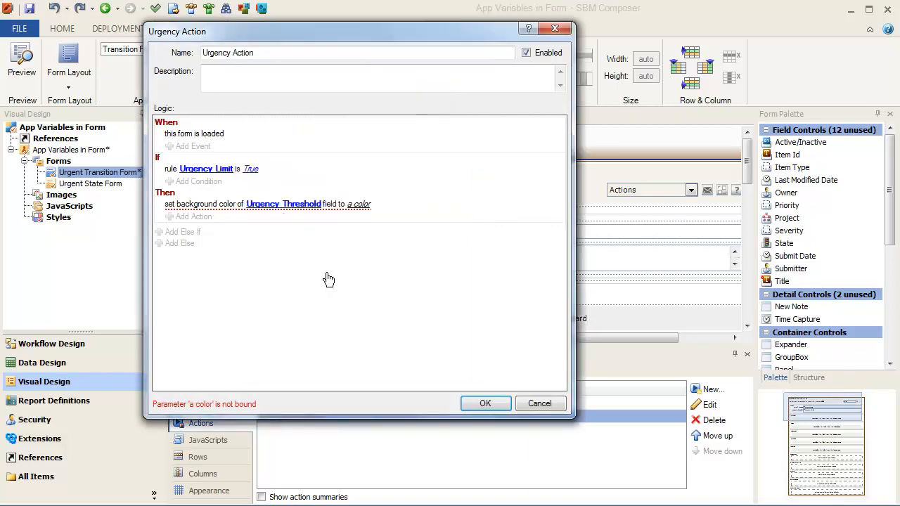
left_click(359, 205)
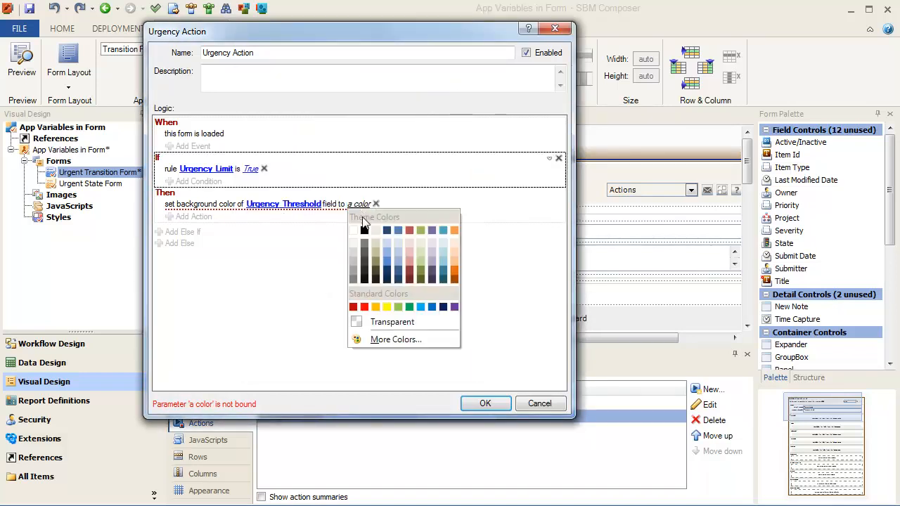
left_click(365, 308)
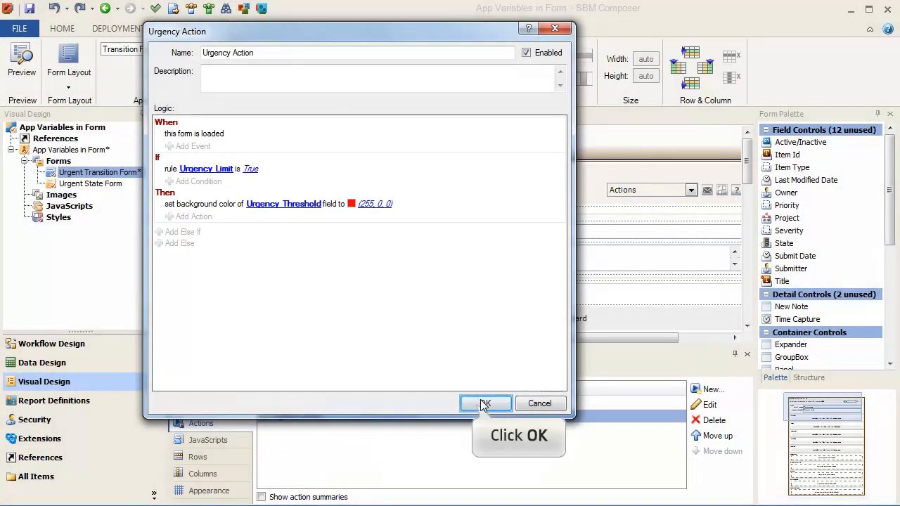
left_click(484, 405)
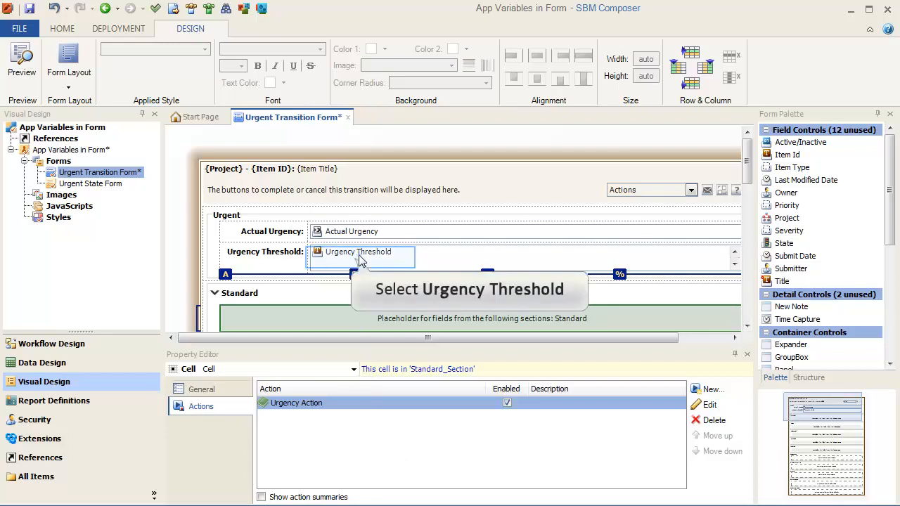
Check the refresh contents and triggers of the Urgency Threshold field on the Urgent Transition Form
left_click(361, 260)
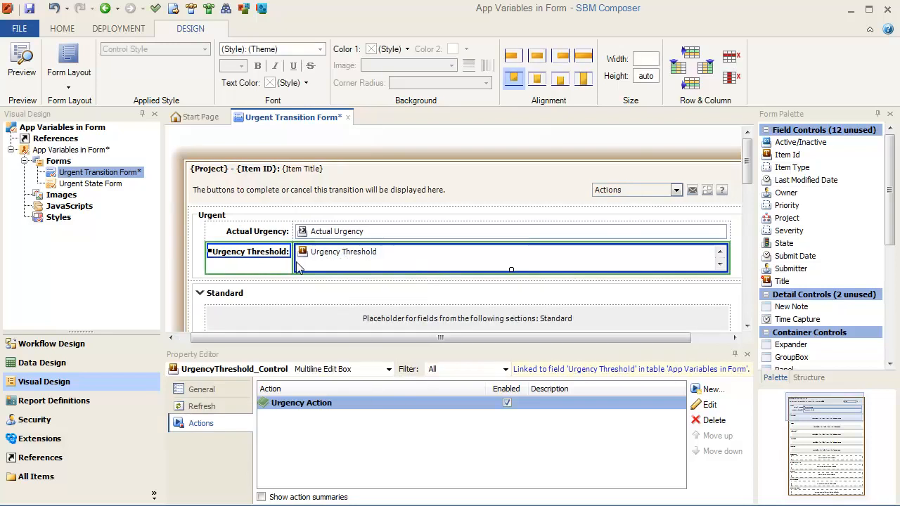
left_click(202, 407)
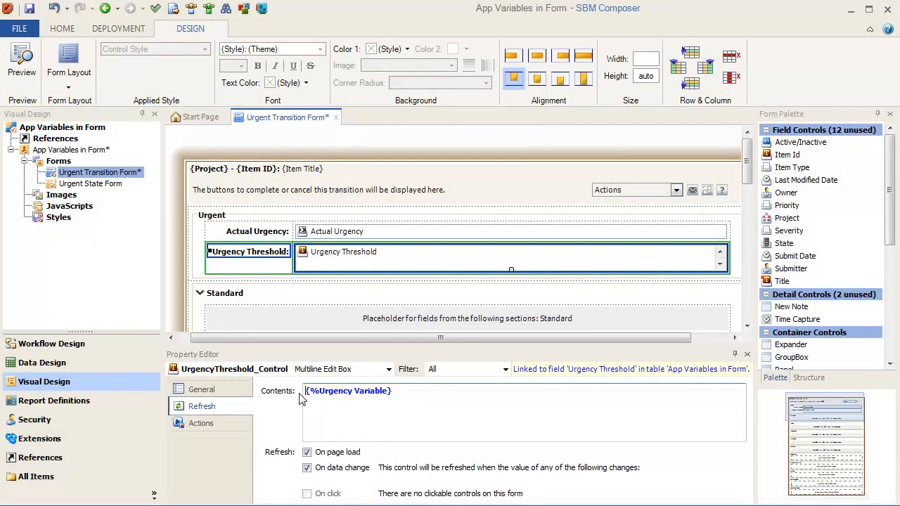
Quick deploy the process app to the Default Environment, saving the pending changes
left_click(115, 32)
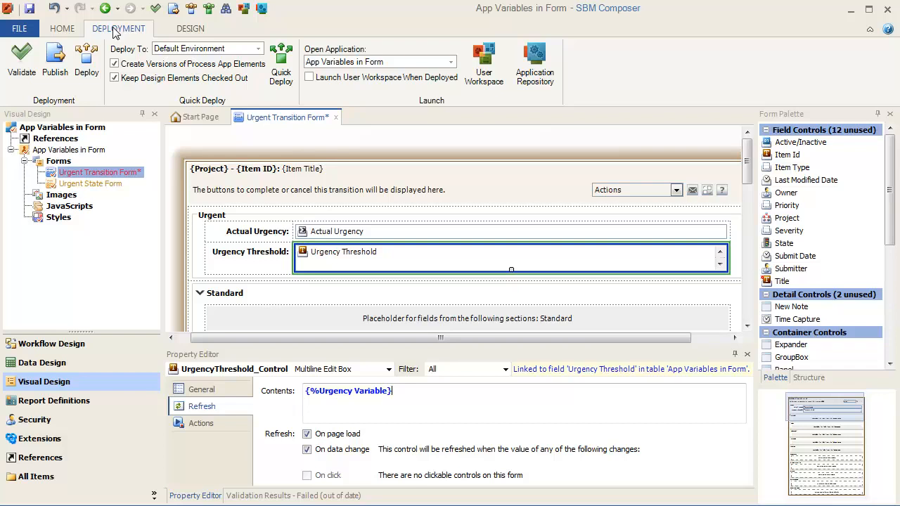
left_click(280, 70)
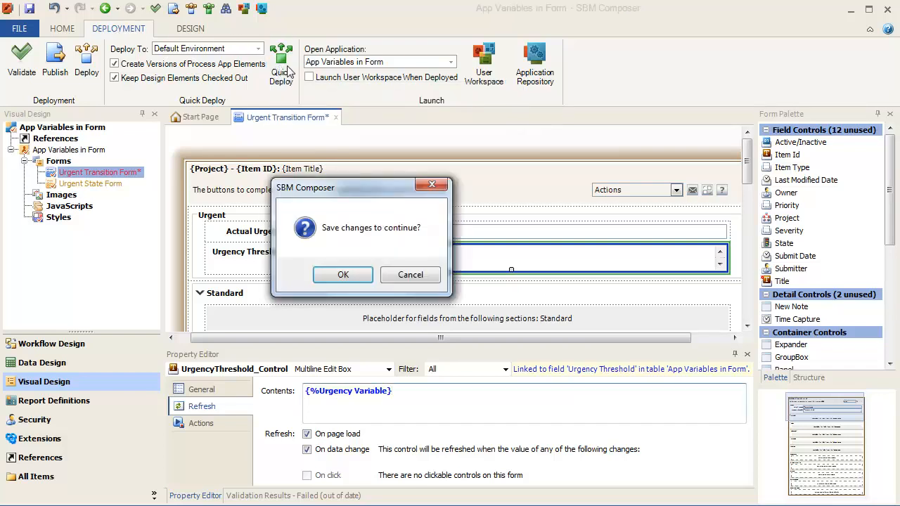
left_click(343, 275)
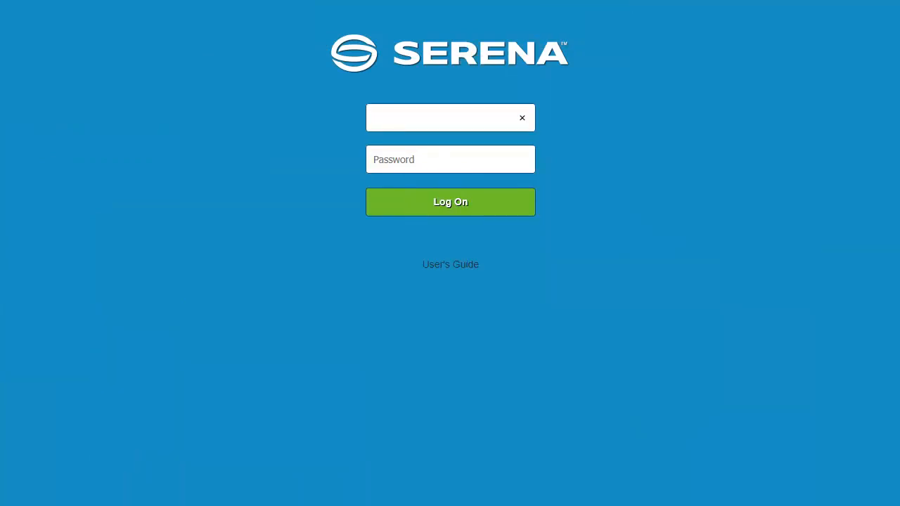
Switch to Serena Business Manager and log on with the support manager's user name
type("john")
left_click(470, 206)
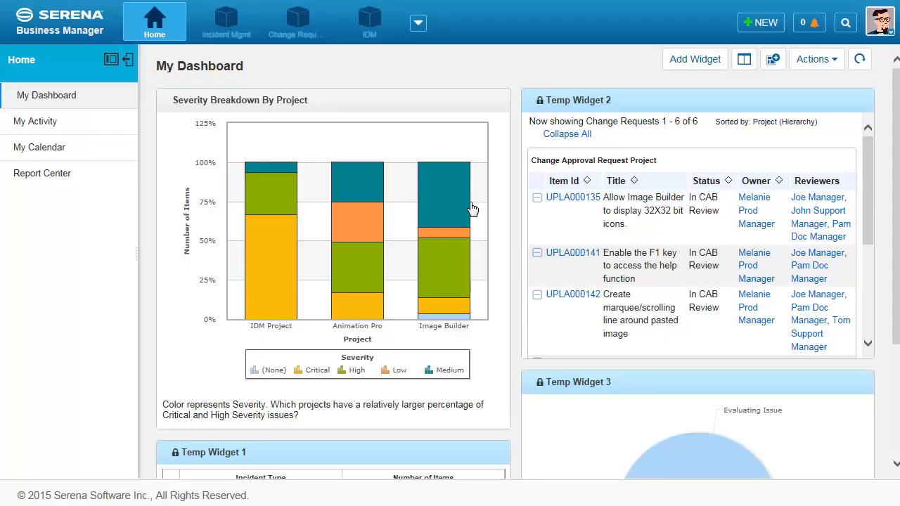
Add the App Variables in Form application to the favorites and open it
left_click(420, 27)
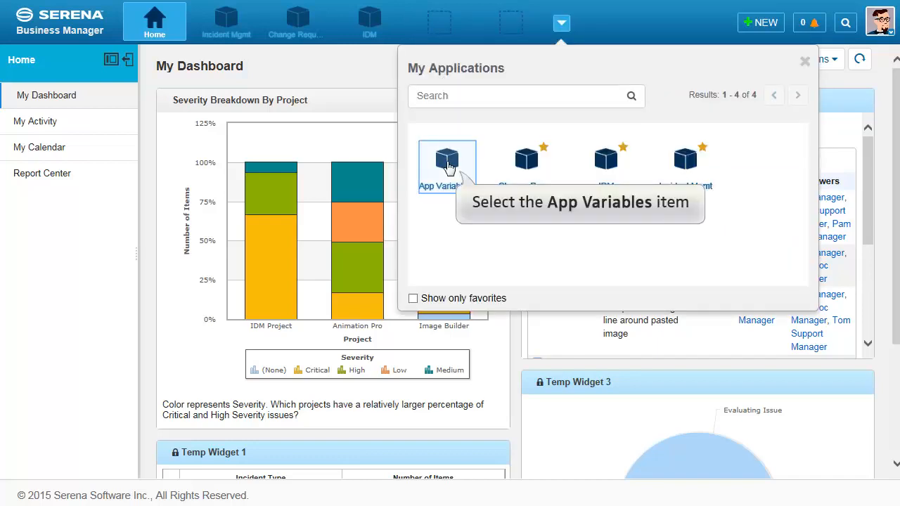
left_click(448, 165)
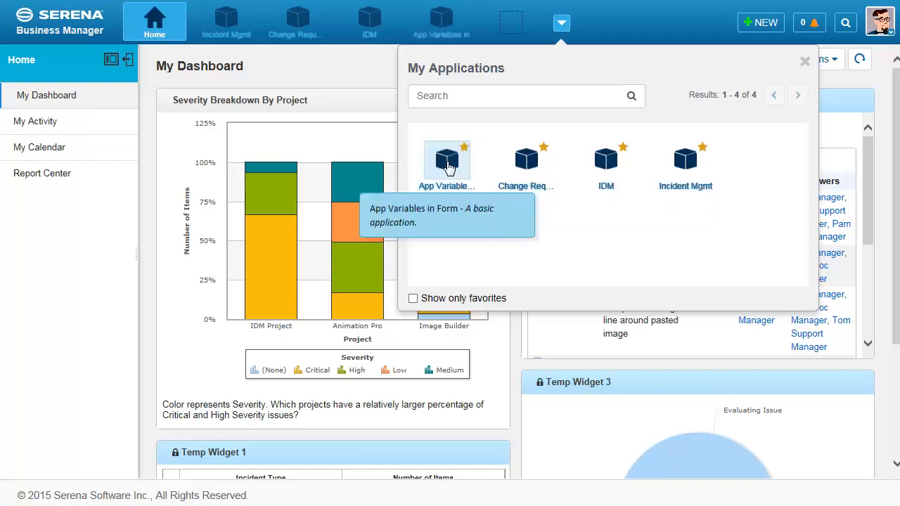
left_click(806, 61)
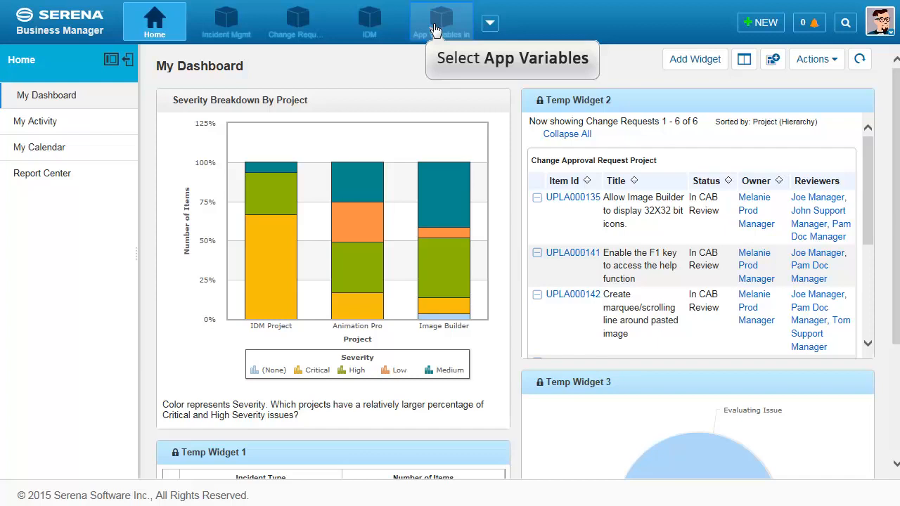
left_click(437, 28)
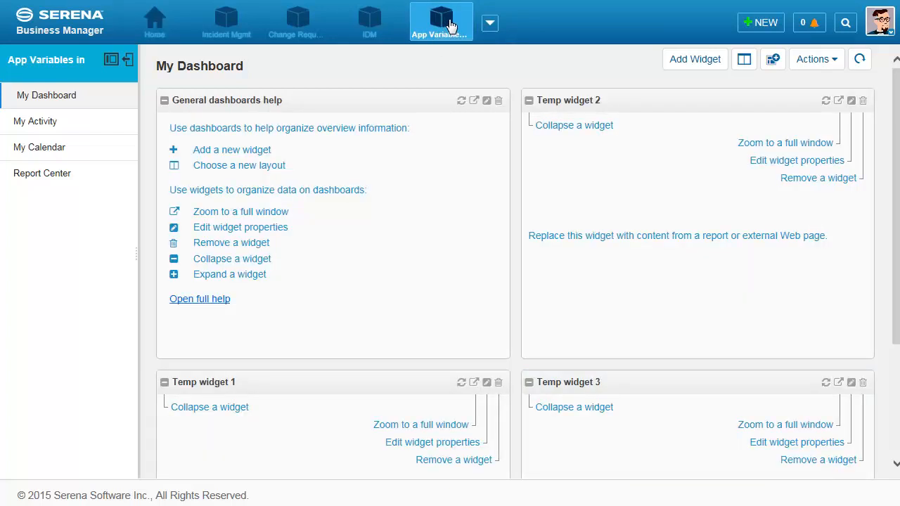
Start a new item in App Variables in Form Project and title it TEST SUBMIT
left_click(757, 24)
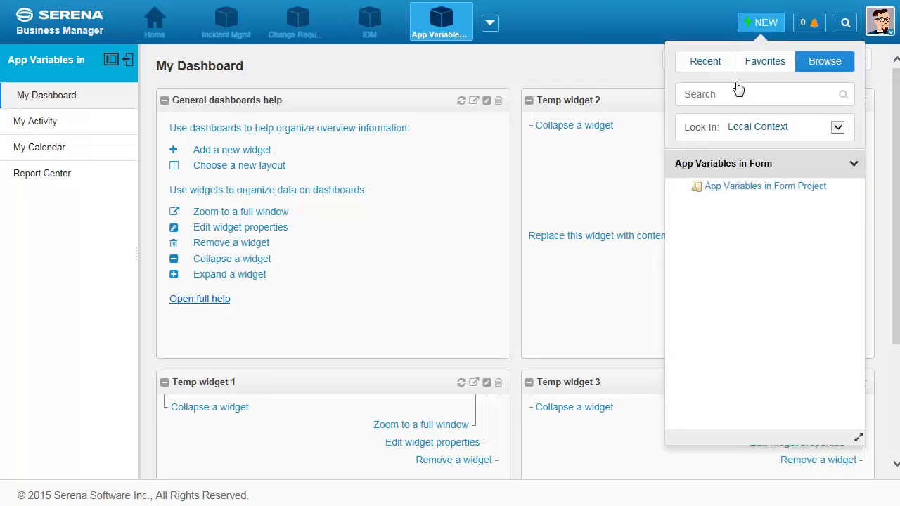
left_click(734, 186)
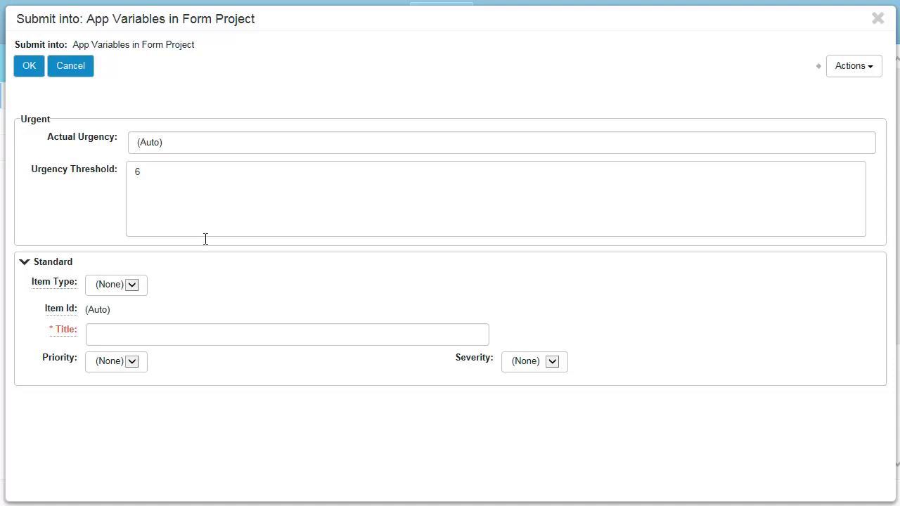
left_click(104, 335)
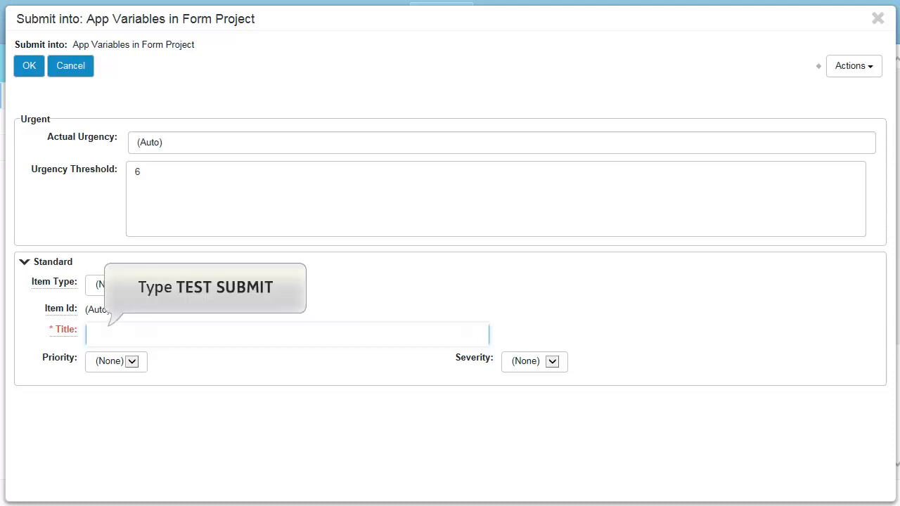
type("TEST SUBMIT")
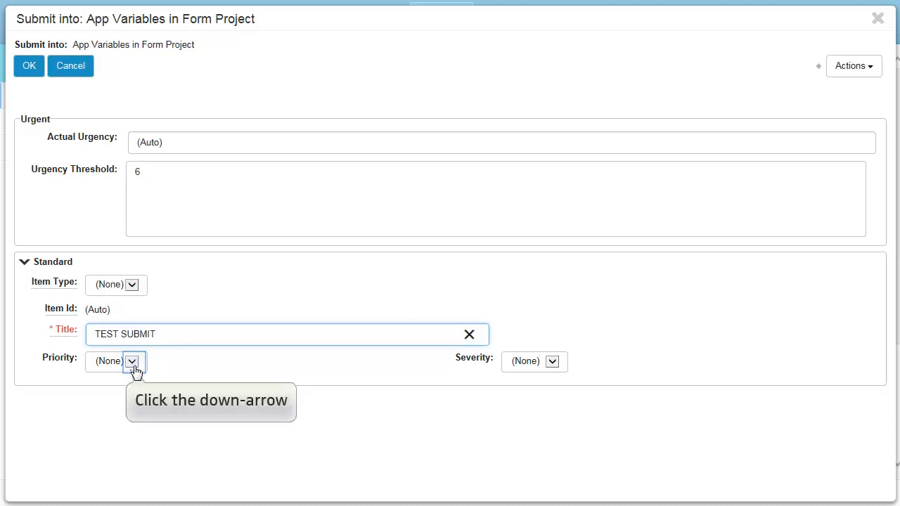
Set the new item's Priority to 1 and Severity to Critical, and submit it
left_click(132, 361)
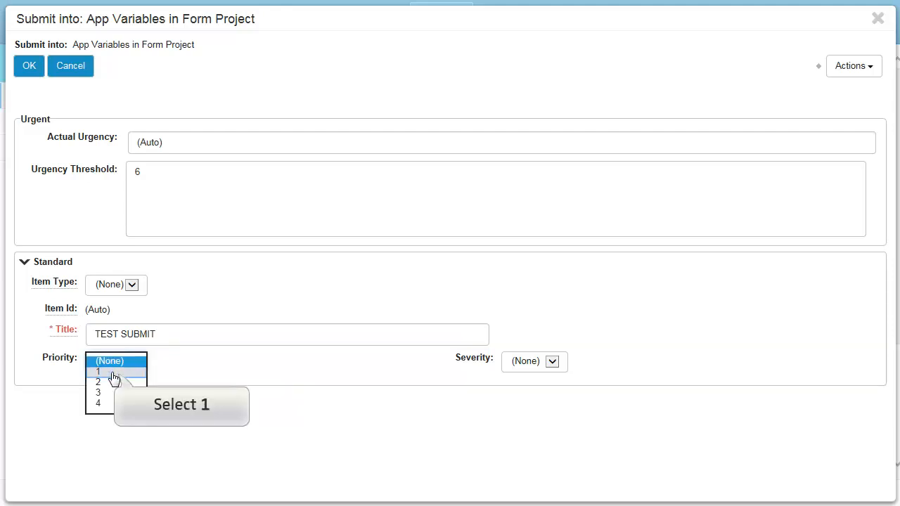
left_click(113, 372)
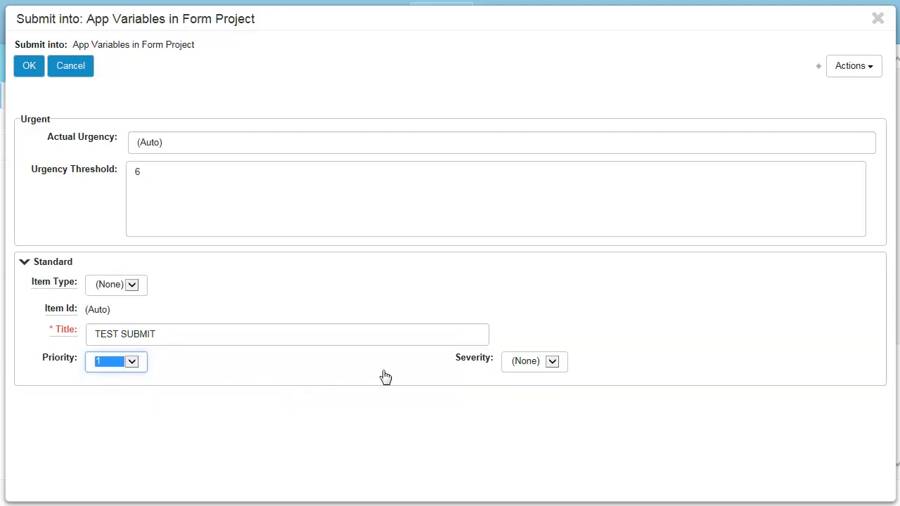
left_click(553, 362)
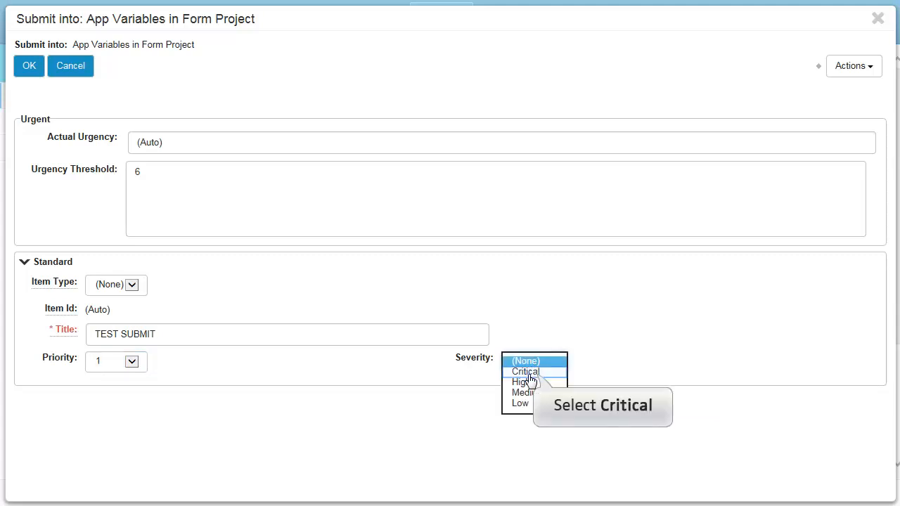
left_click(530, 373)
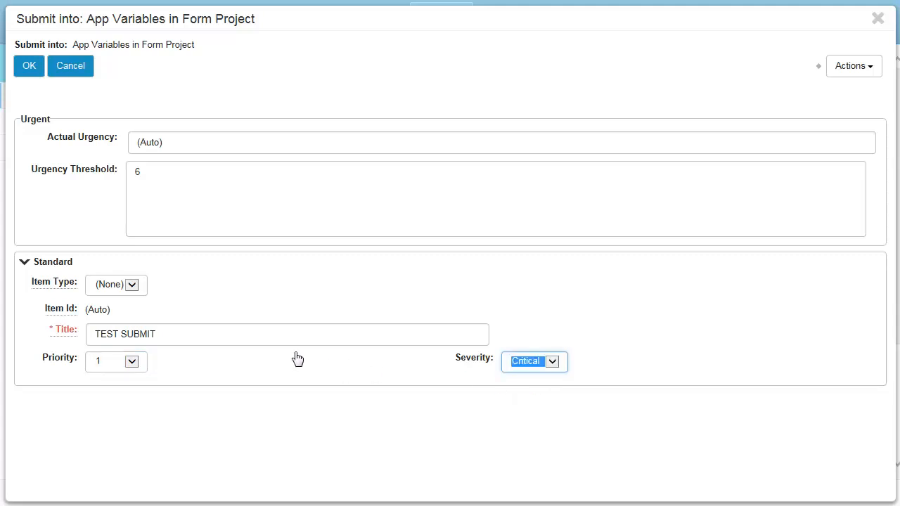
left_click(28, 67)
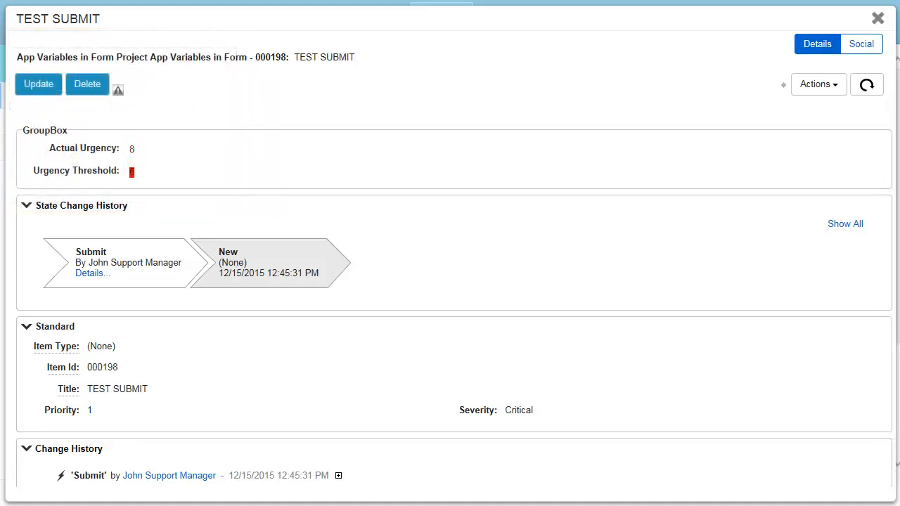
Close the TEST SUBMIT item and sign out of the account
left_click(879, 19)
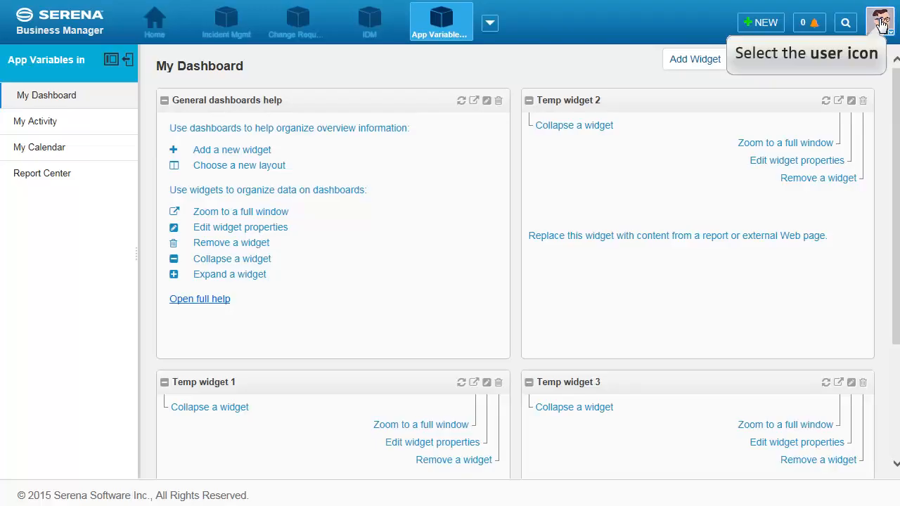
left_click(882, 23)
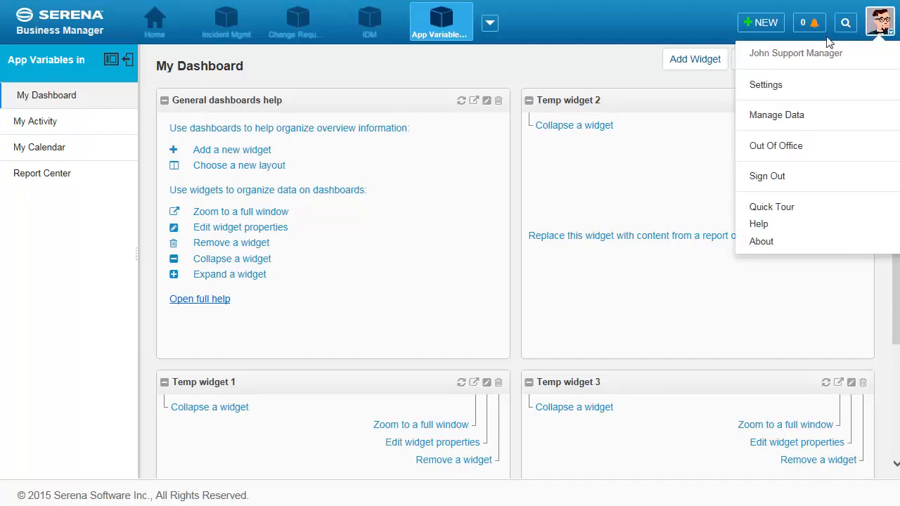
left_click(768, 177)
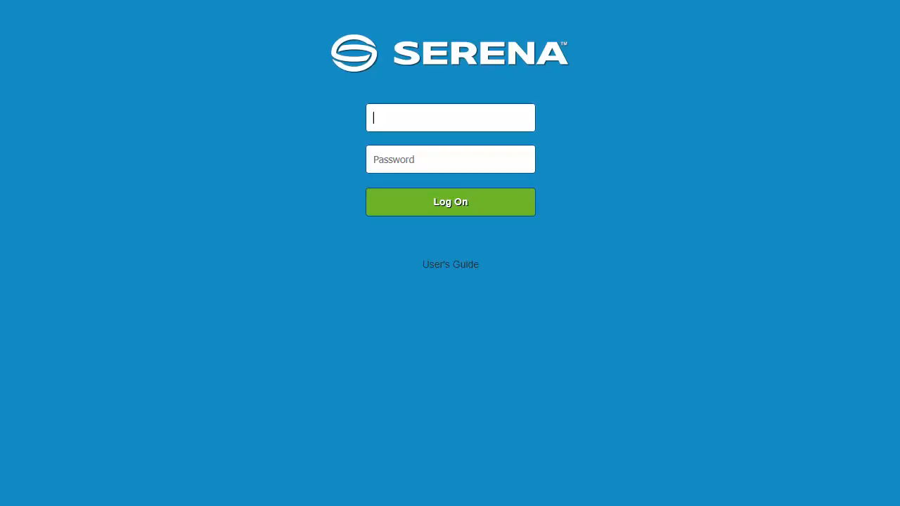